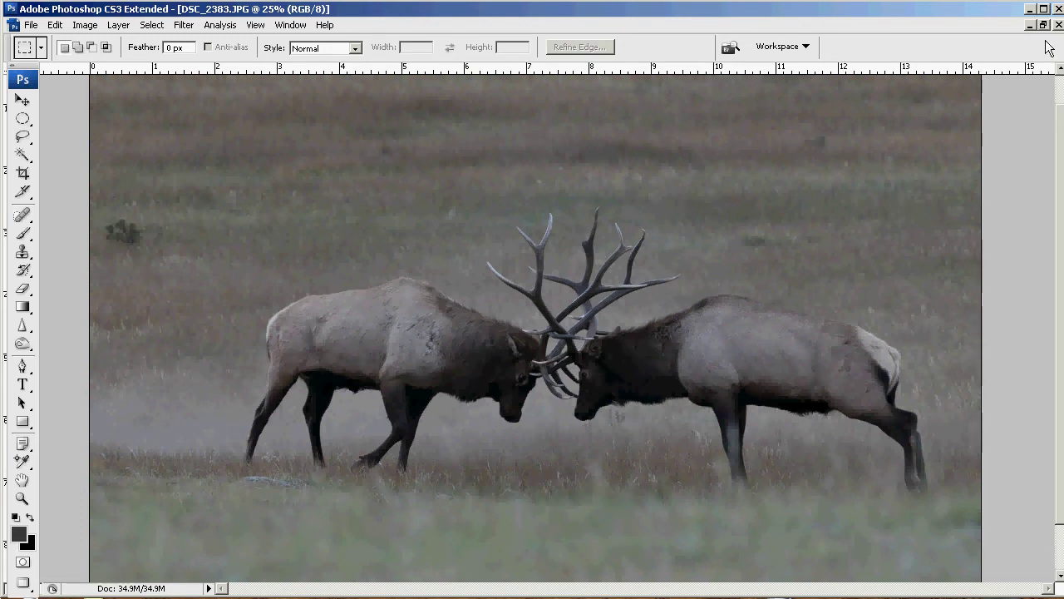
- Show the Histogram and Layers palettes and switch the histogram Channel view to Colors
key(shift+Tab)
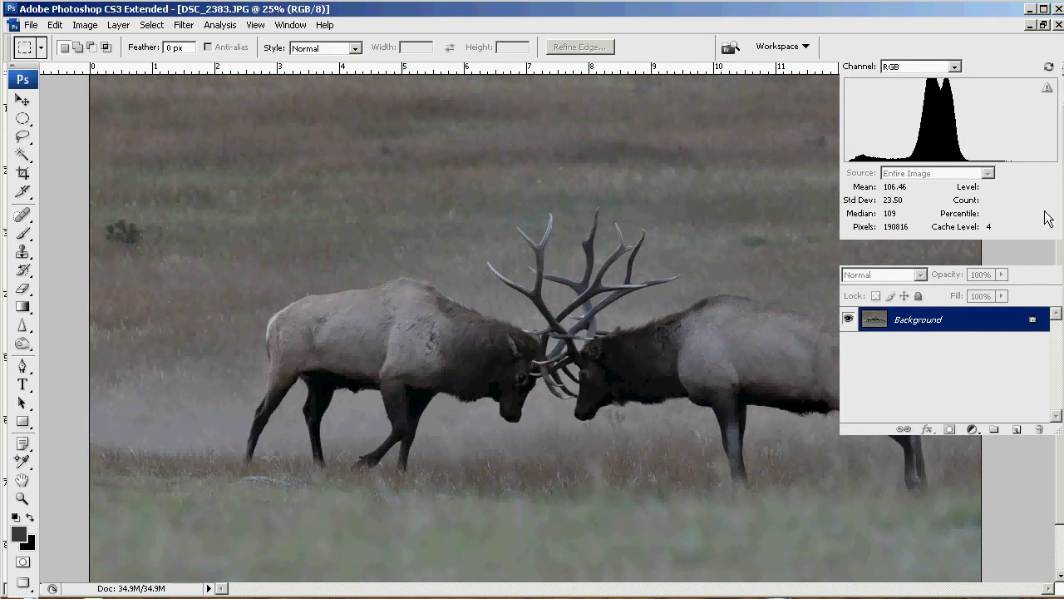
mouse_move(970, 110)
click(955, 66)
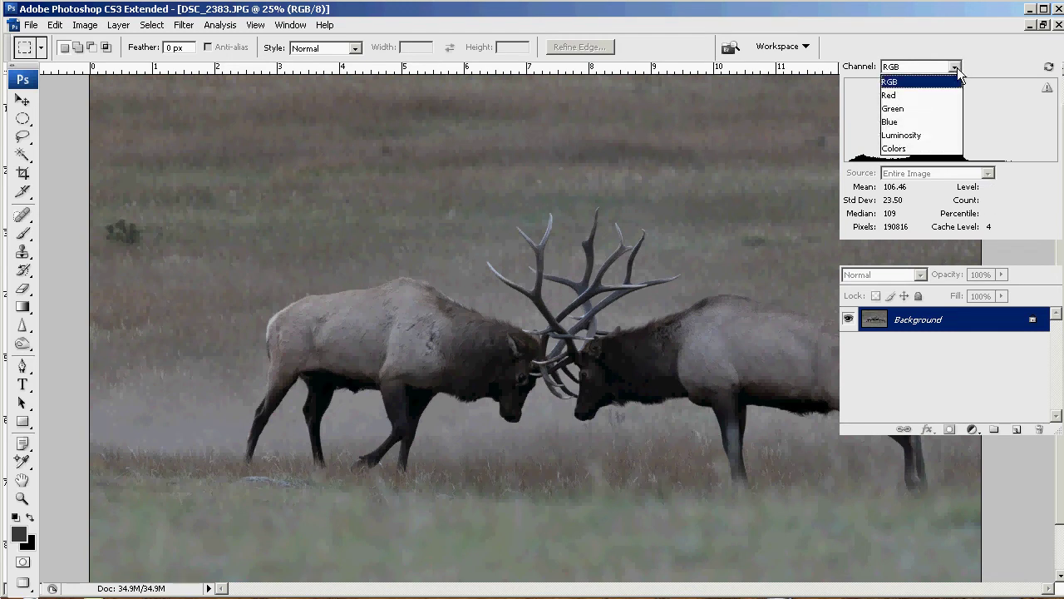
click(920, 148)
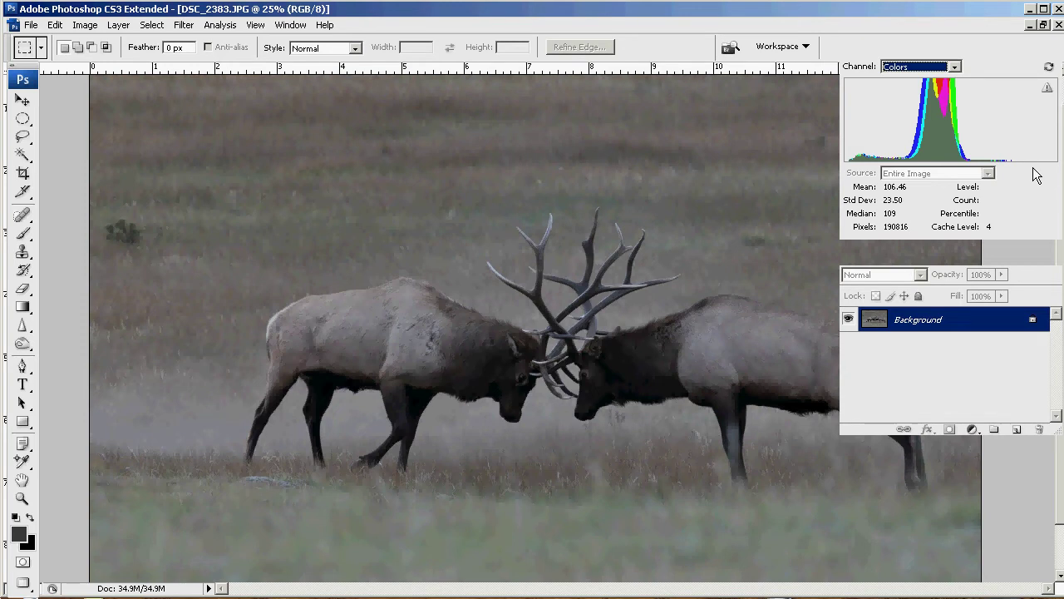
mouse_move(1026, 142)
mouse_move(910, 135)
- Open Levels on the combined RGB channel and lower the white input point toward 162, comparing with the original
key(ctrl+l)
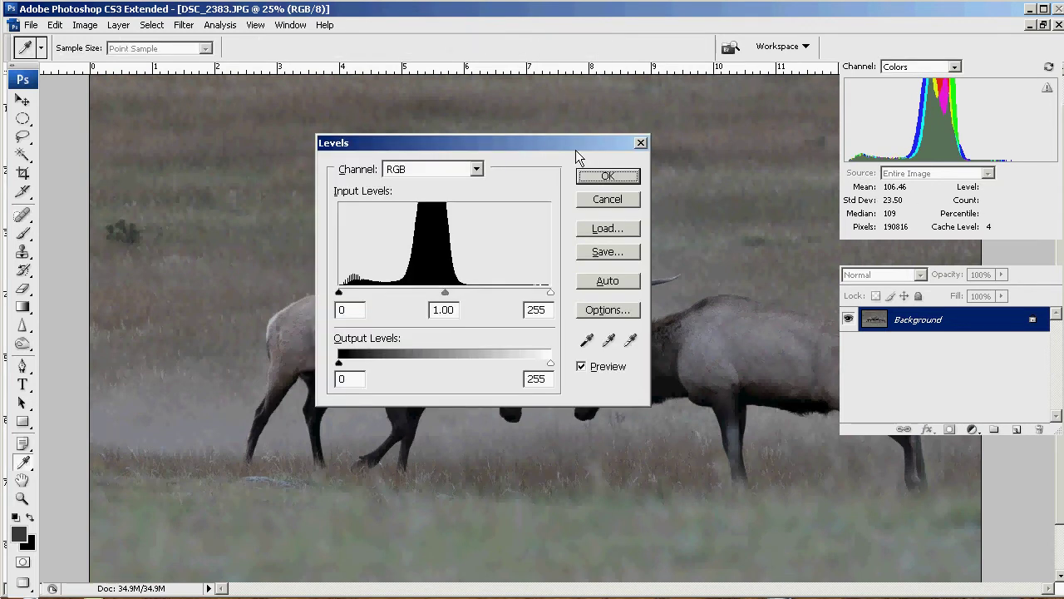
drag(567, 143, 976, 213)
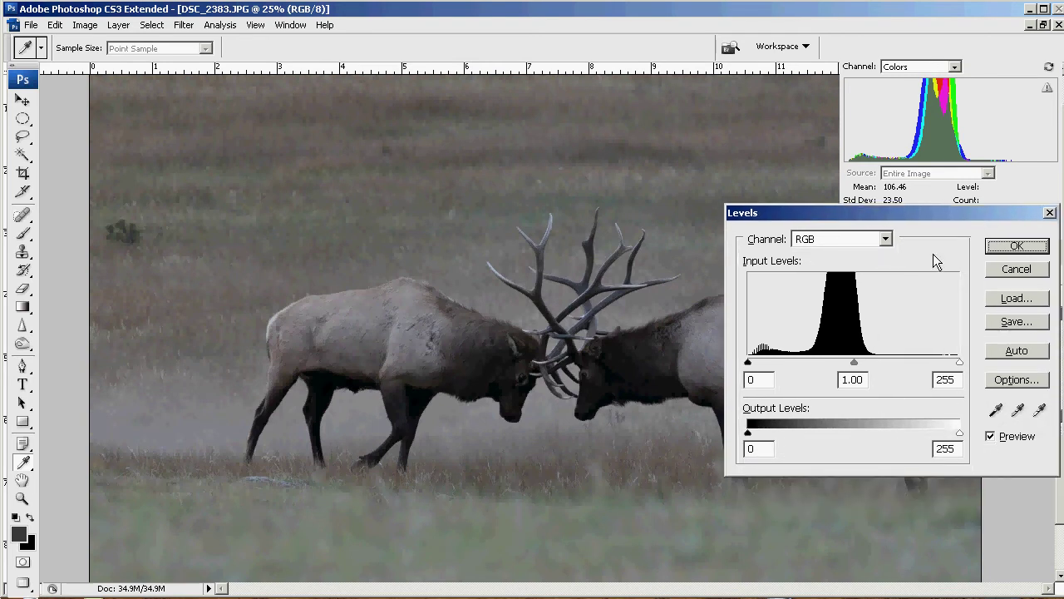
click(884, 239)
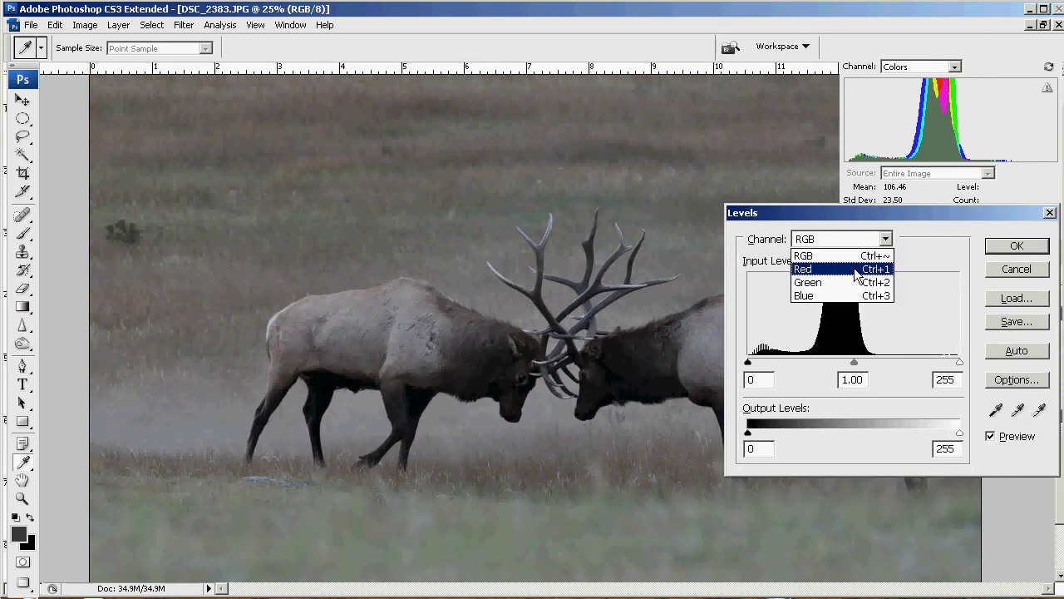
click(862, 256)
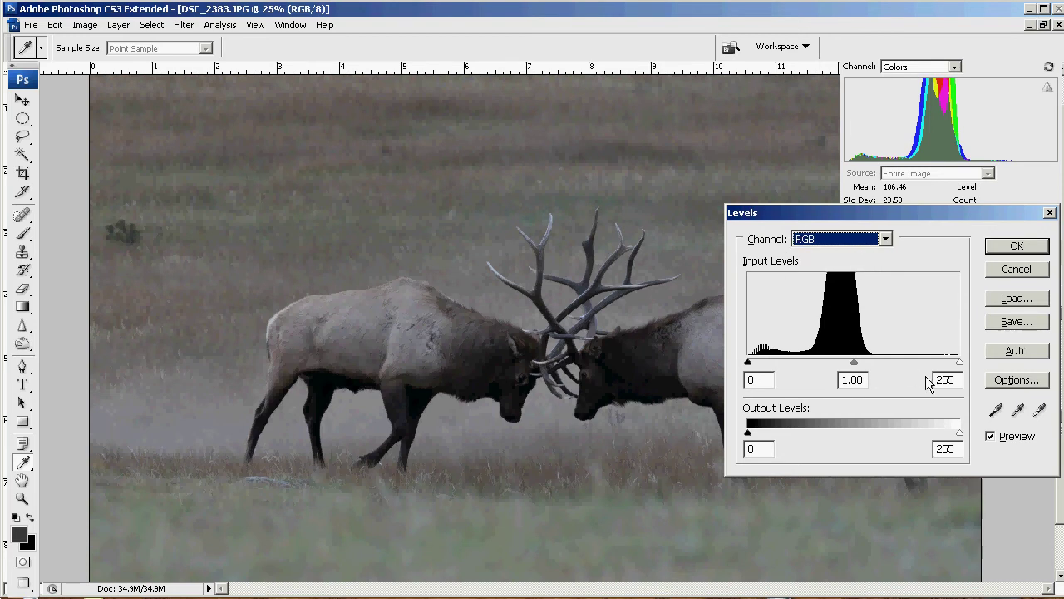
drag(958, 364, 895, 363)
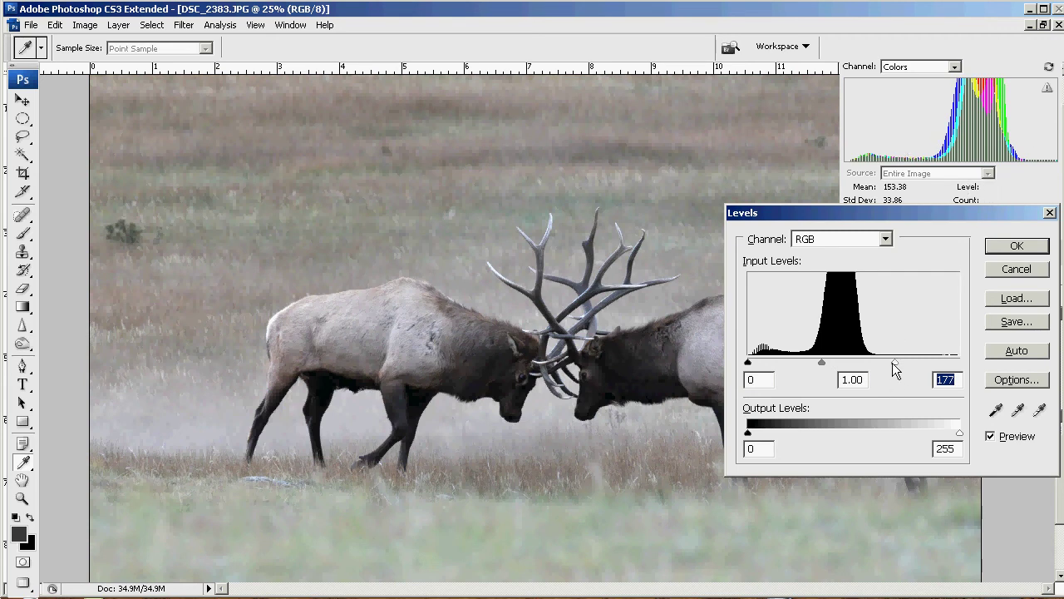
drag(895, 363, 884, 363)
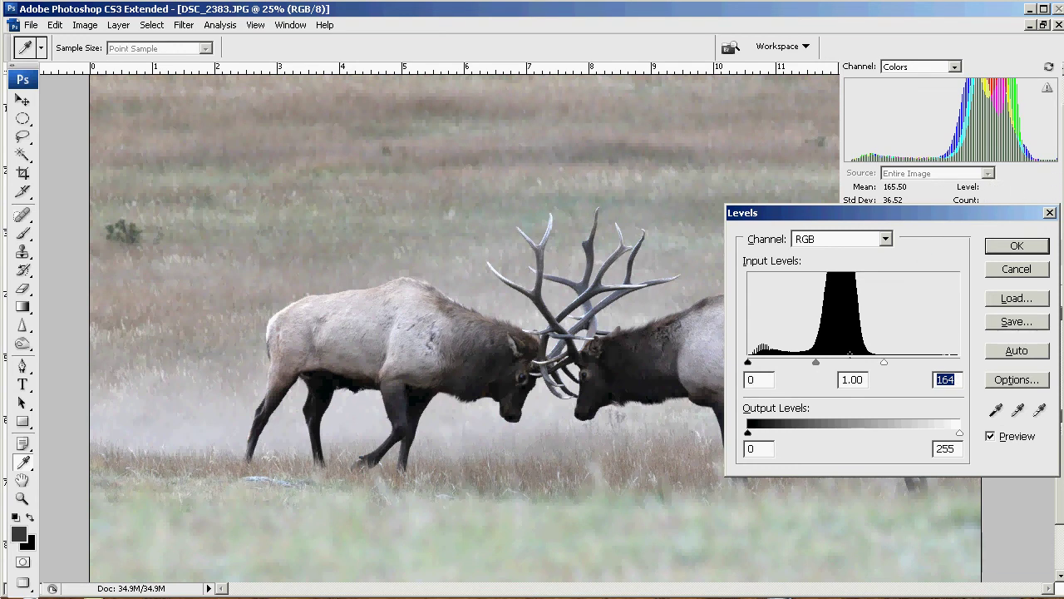
click(990, 437)
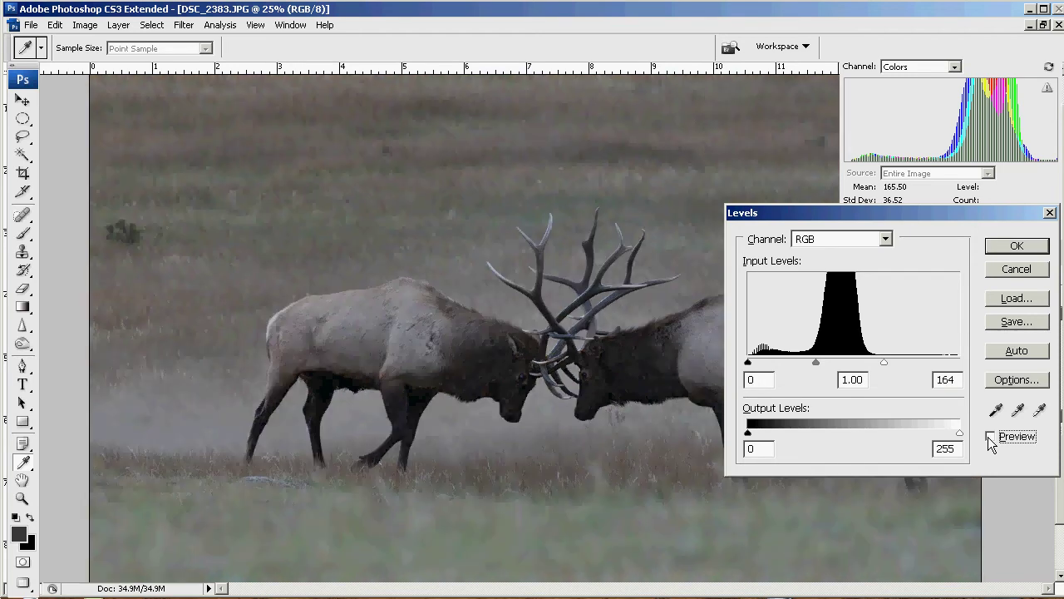
click(990, 437)
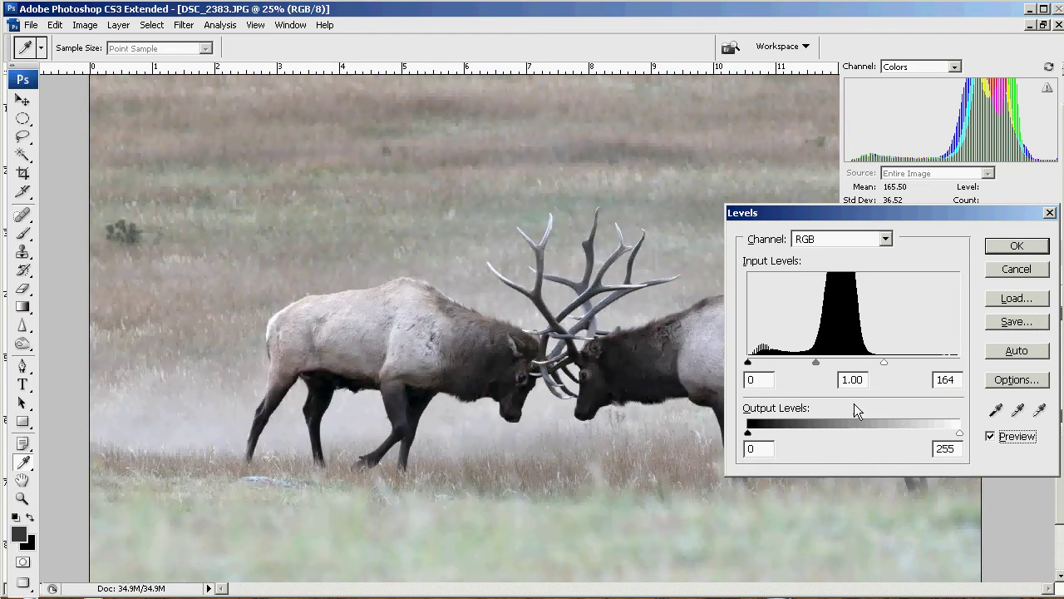
- Settle the white input at 162 and midtone gamma at 0.95, then apply Levels
drag(882, 363, 882, 363)
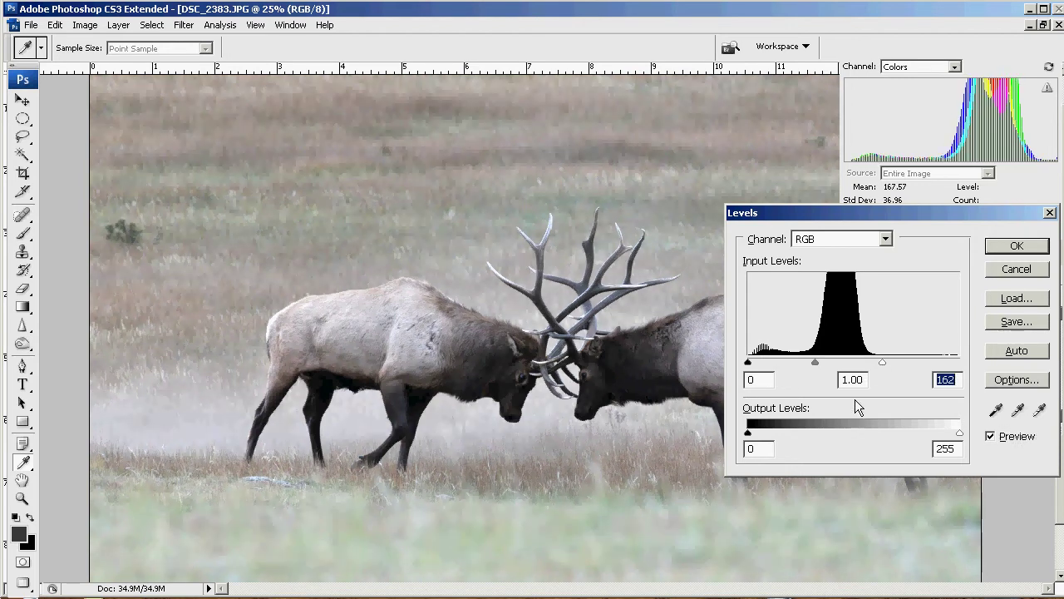
mouse_move(748, 364)
mouse_down()
mouse_move(862, 363)
mouse_move(745, 359)
mouse_up()
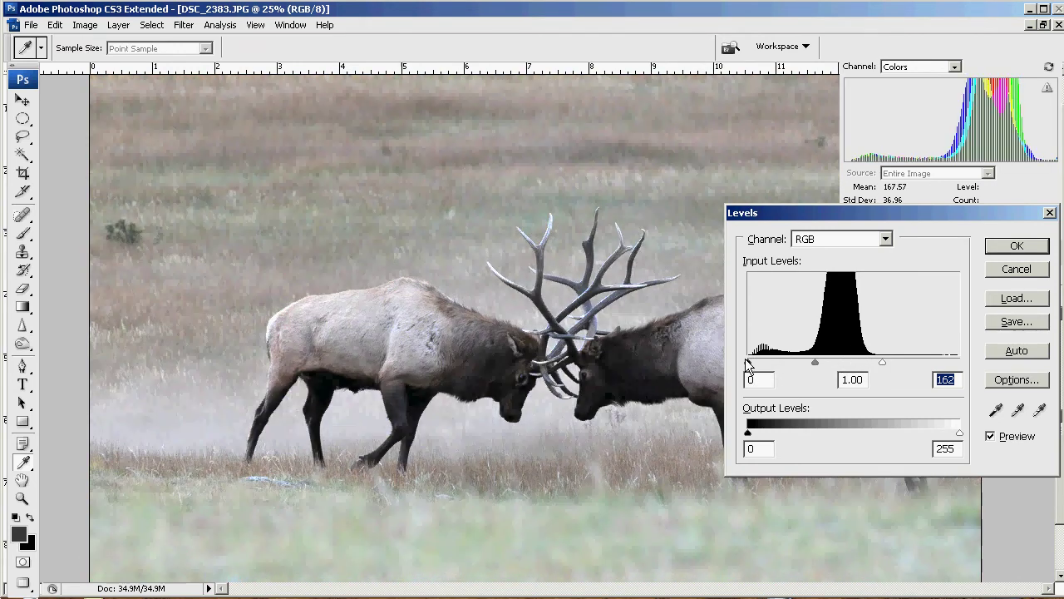
drag(820, 363, 817, 365)
click(817, 365)
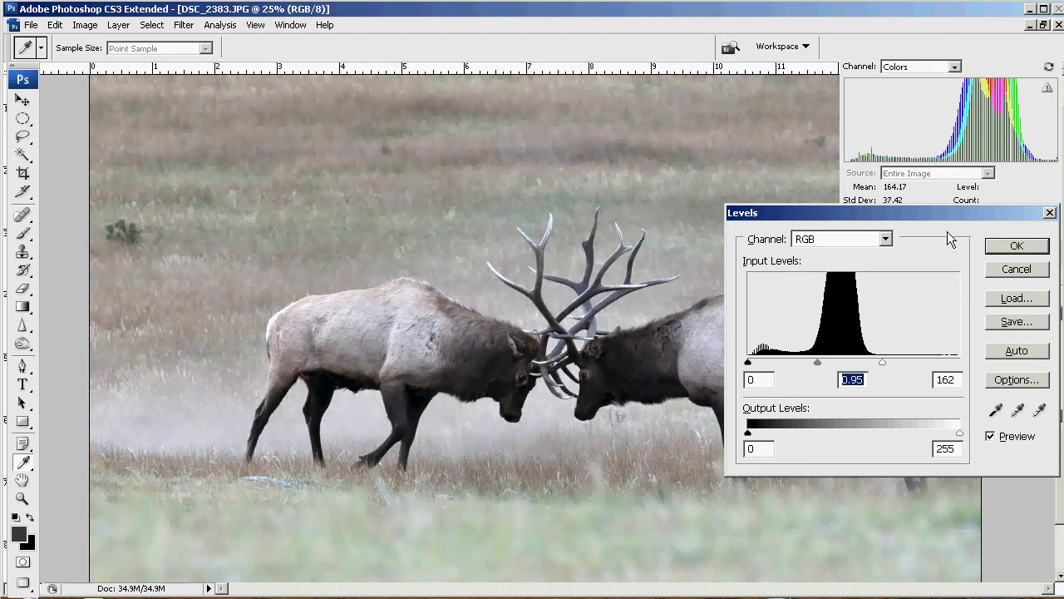
drag(949, 213, 947, 216)
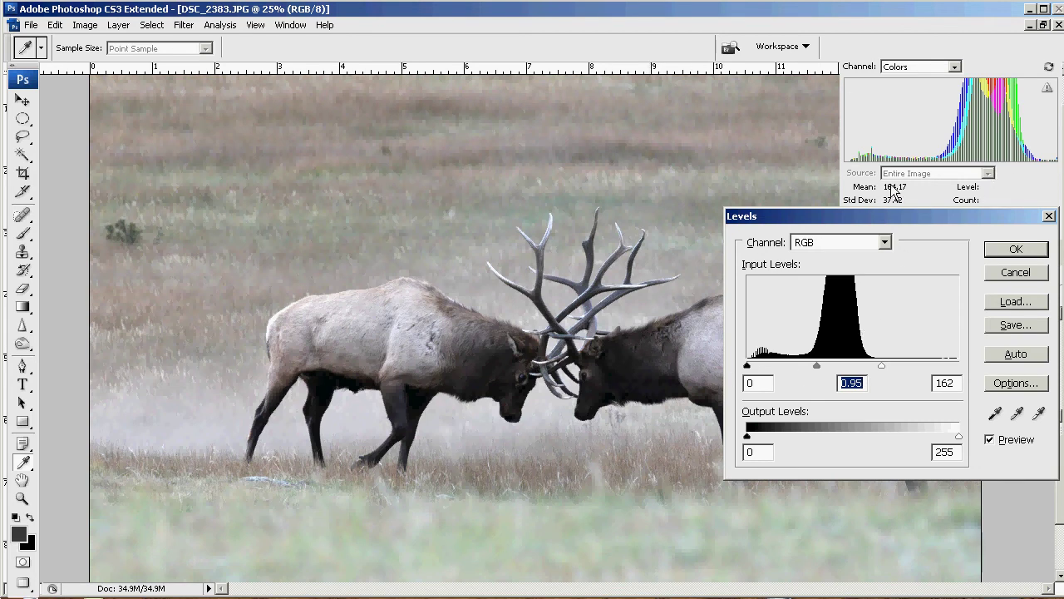
click(1007, 253)
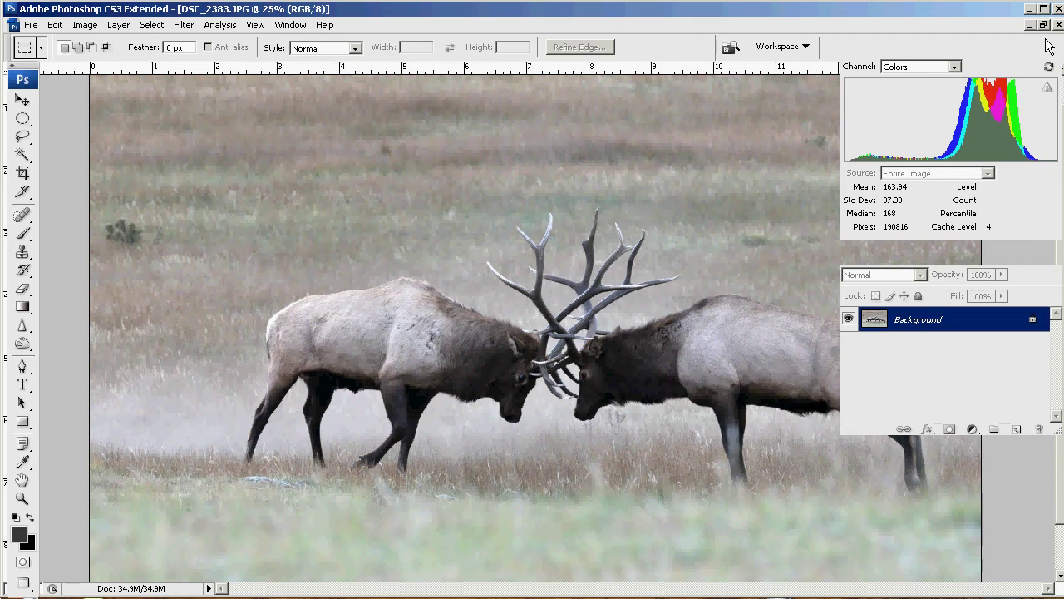
- Hide the histogram and layers panels and display the Image > Adjustments submenu
key(shift+Tab)
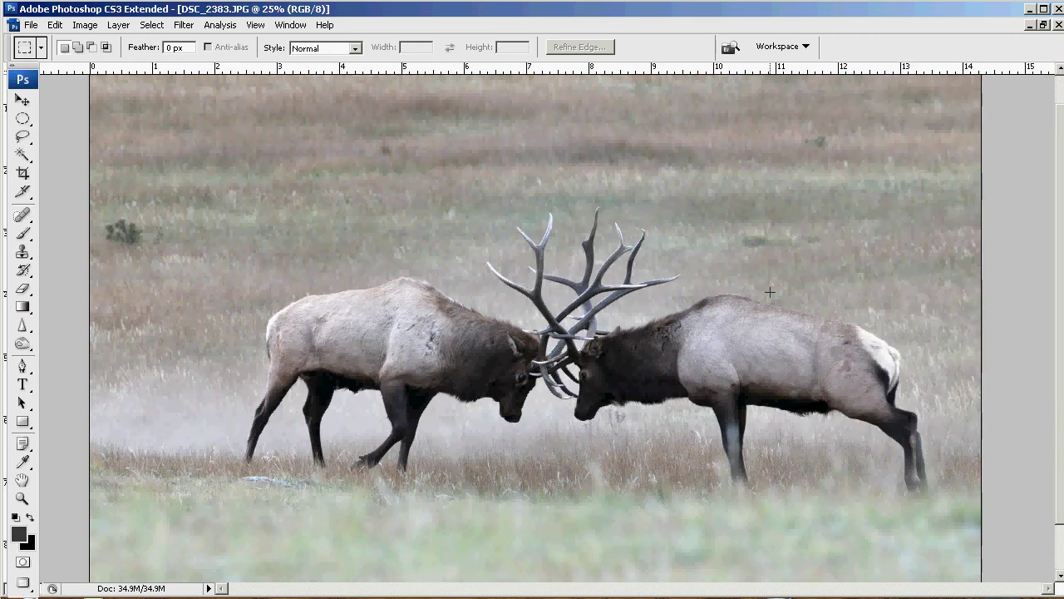
click(83, 26)
mouse_move(94, 68)
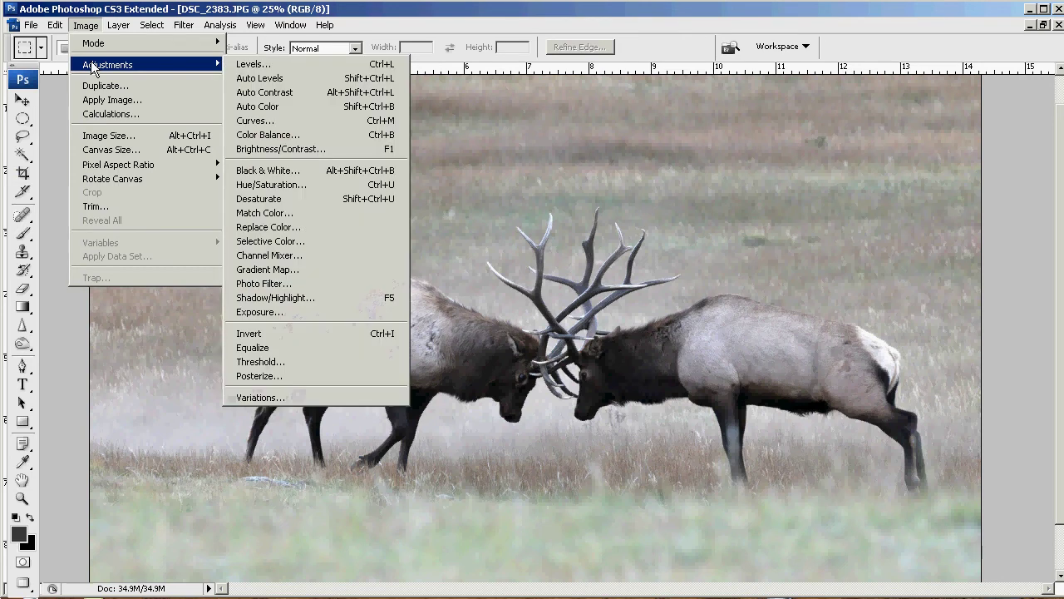
- Open Shadow/Highlight and bring the Shadows amount down toward 19%
click(313, 297)
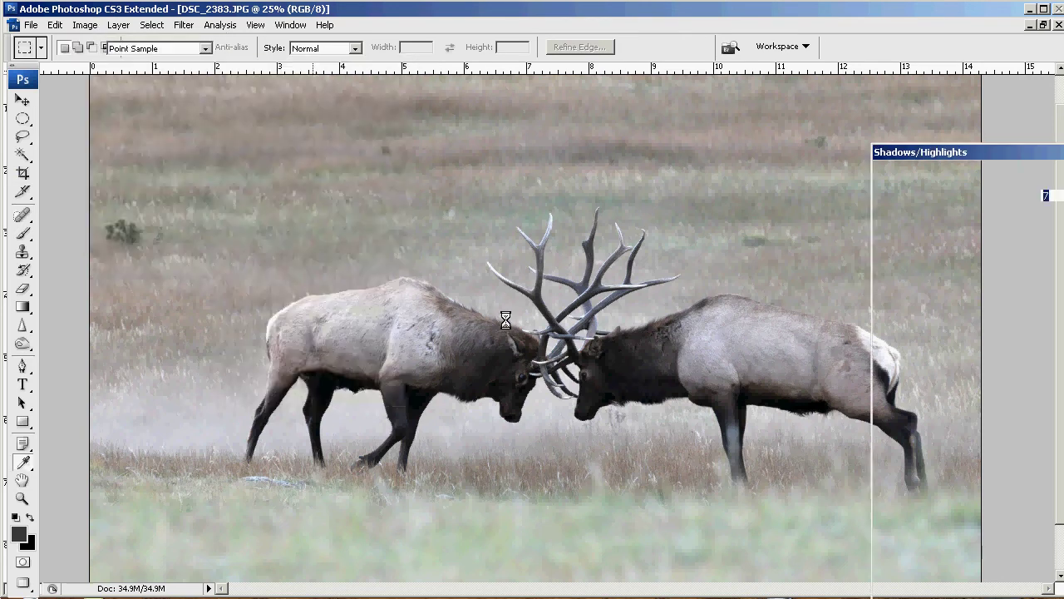
drag(1015, 152, 891, 84)
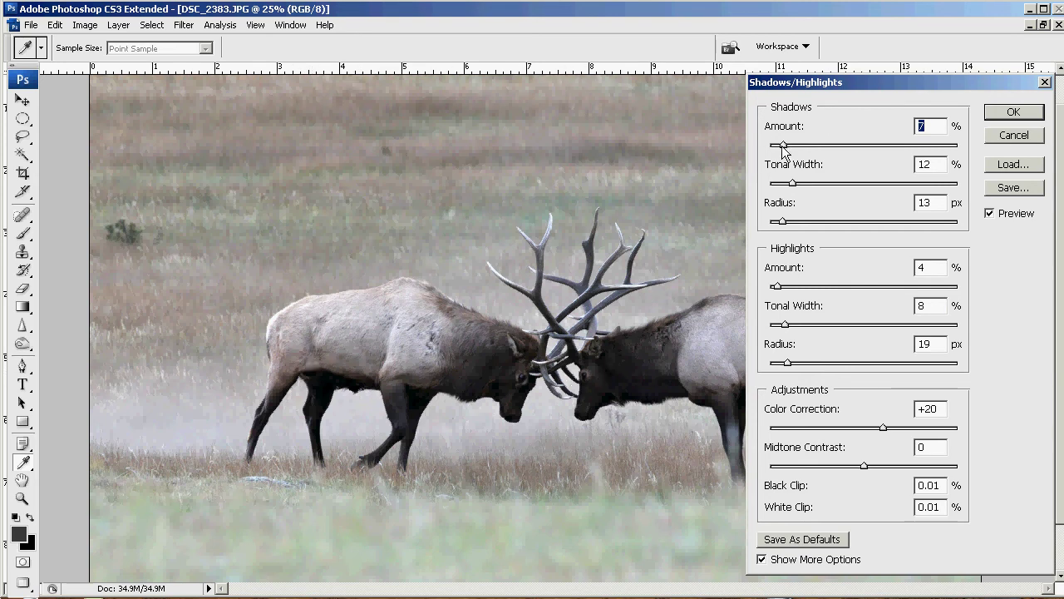
drag(782, 146, 915, 145)
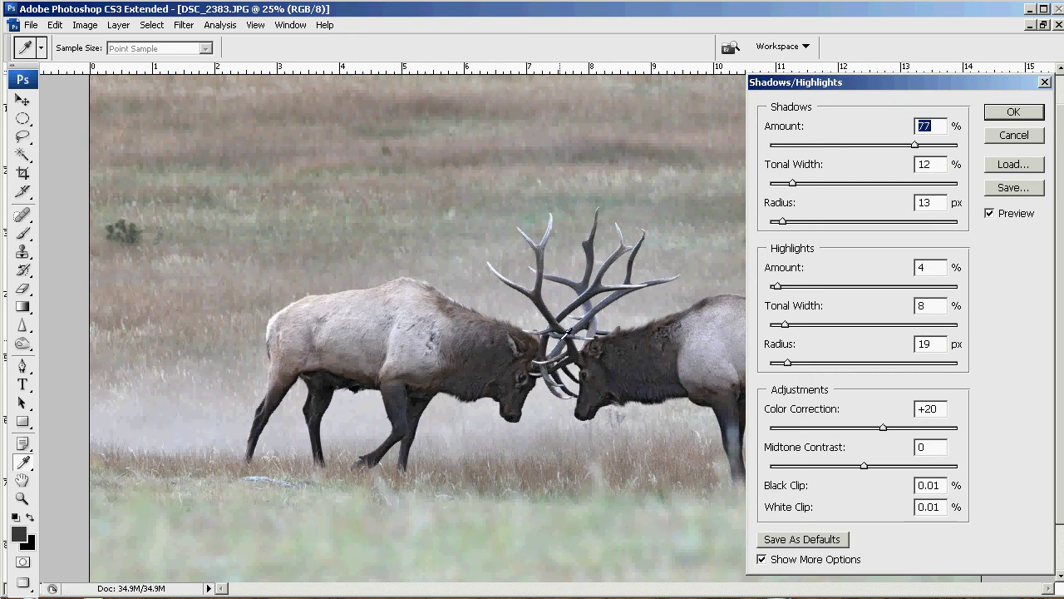
drag(915, 146, 832, 147)
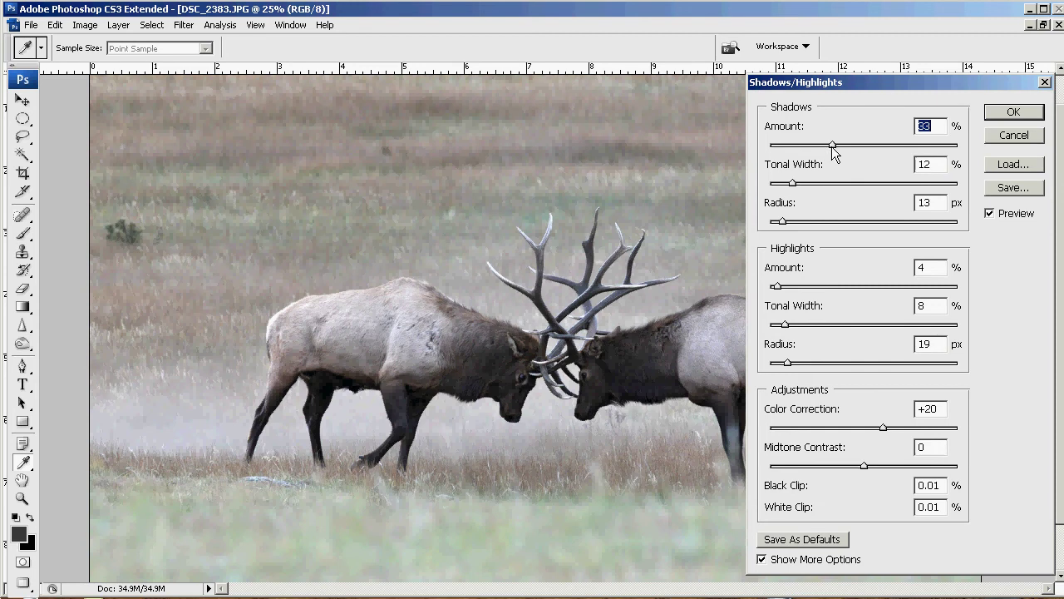
drag(832, 148, 819, 145)
drag(818, 146, 818, 145)
- Raise Highlights to 11%, compare before/after, fix Shadows at 19%, and apply
mouse_move(778, 288)
mouse_down()
mouse_move(952, 287)
mouse_move(784, 305)
mouse_move(921, 302)
mouse_move(790, 295)
mouse_up()
click(991, 215)
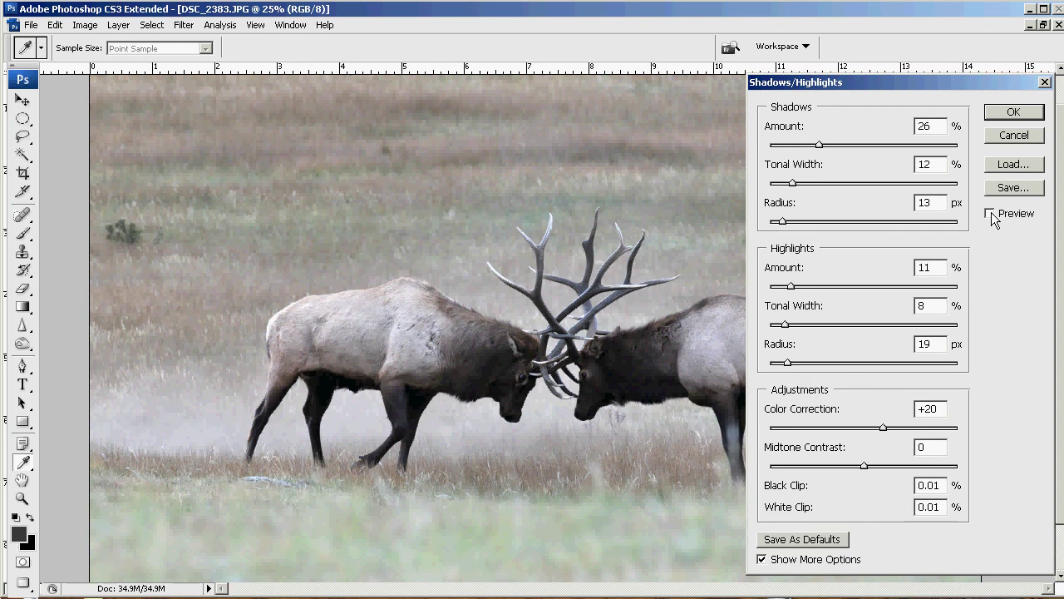
click(991, 215)
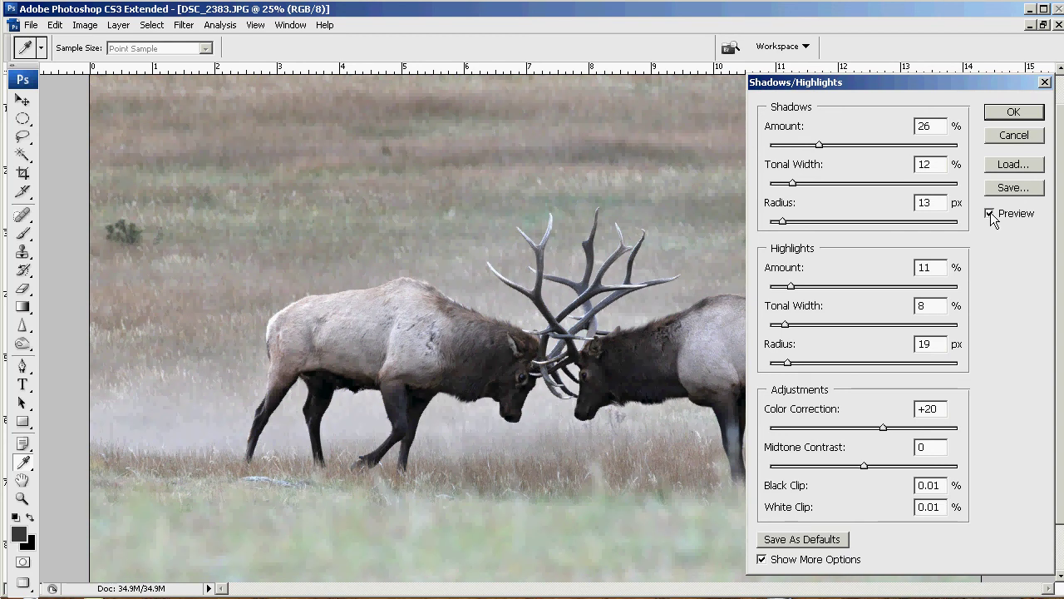
click(991, 214)
click(818, 145)
drag(818, 144, 806, 147)
click(1023, 116)
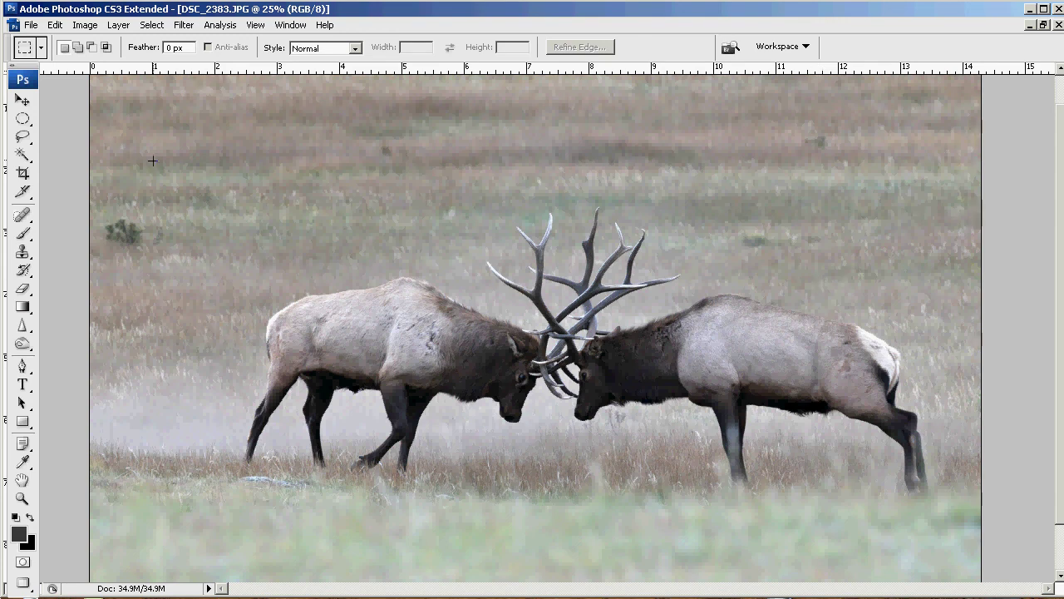
- Display the Image > Adjustments submenu to choose the next correction
click(55, 25)
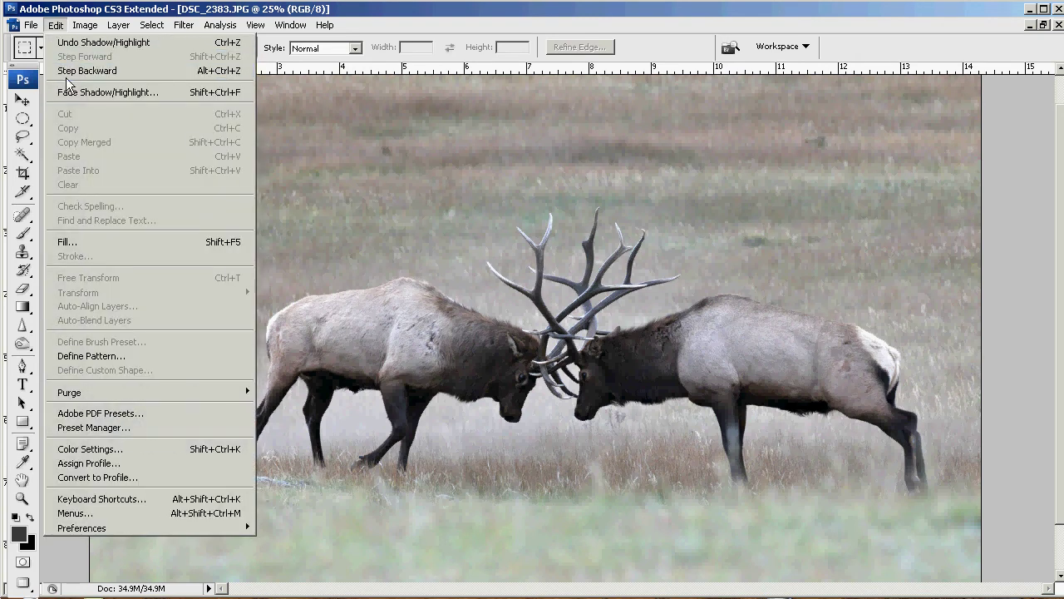
mouse_move(86, 25)
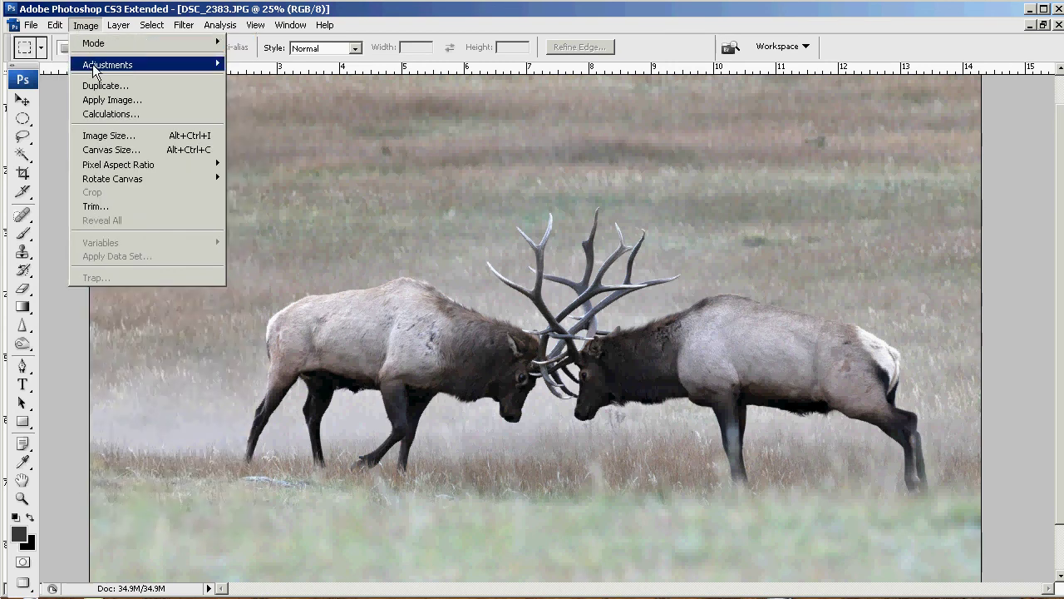
mouse_move(150, 64)
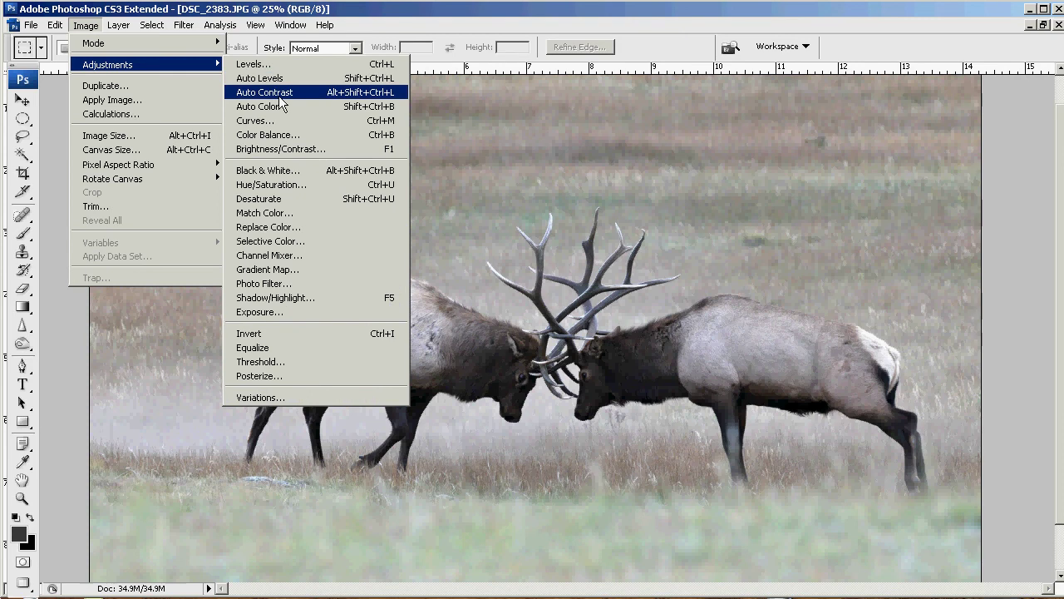
- Set Brightness/Contrast to Contrast +17 with Brightness 0, check the preview, and apply
click(290, 149)
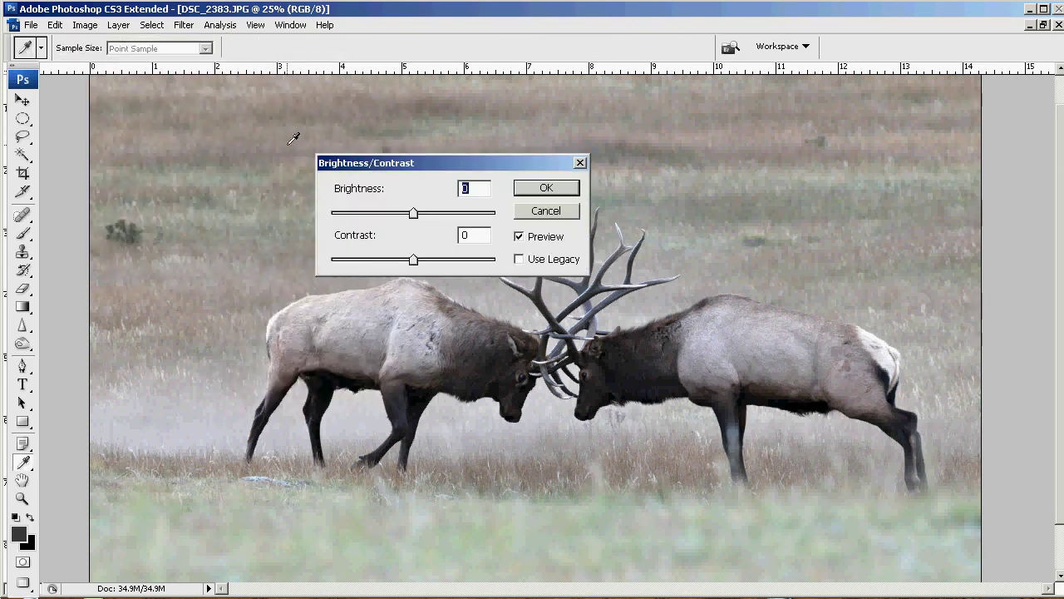
drag(473, 165, 920, 111)
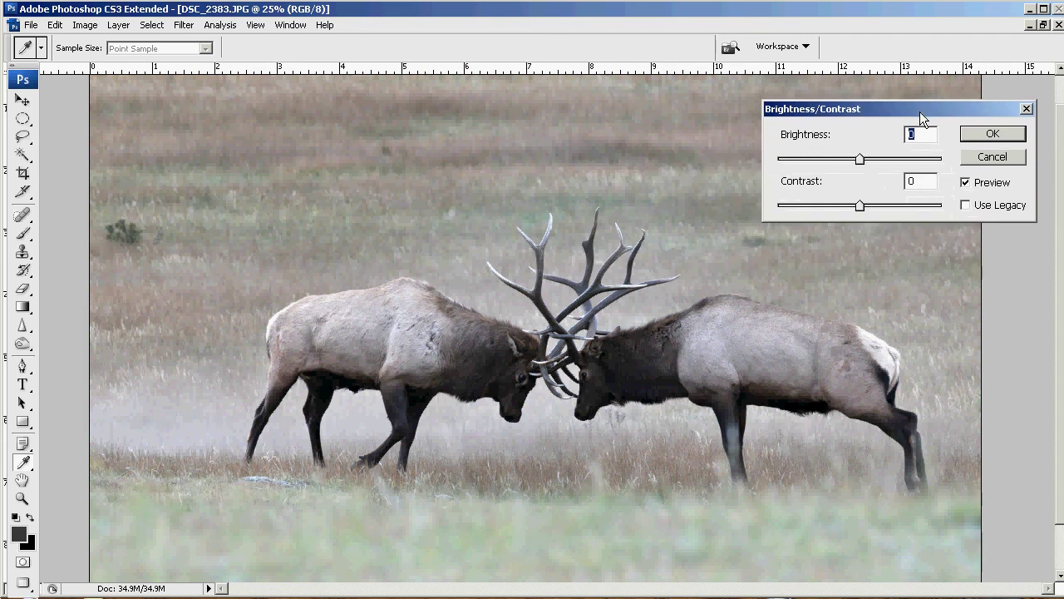
click(859, 204)
drag(859, 205, 768, 207)
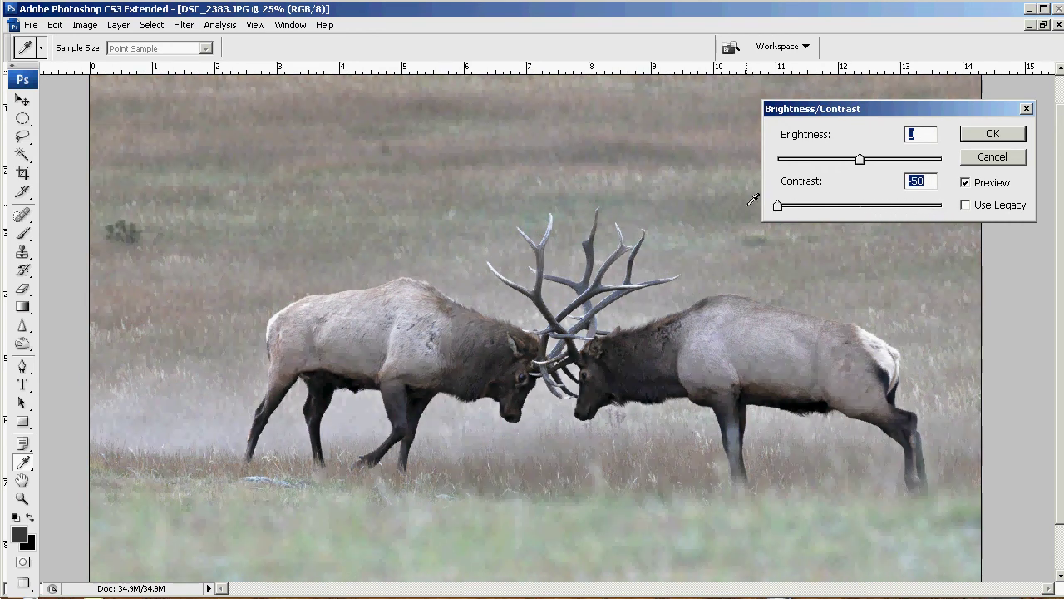
drag(766, 206, 876, 203)
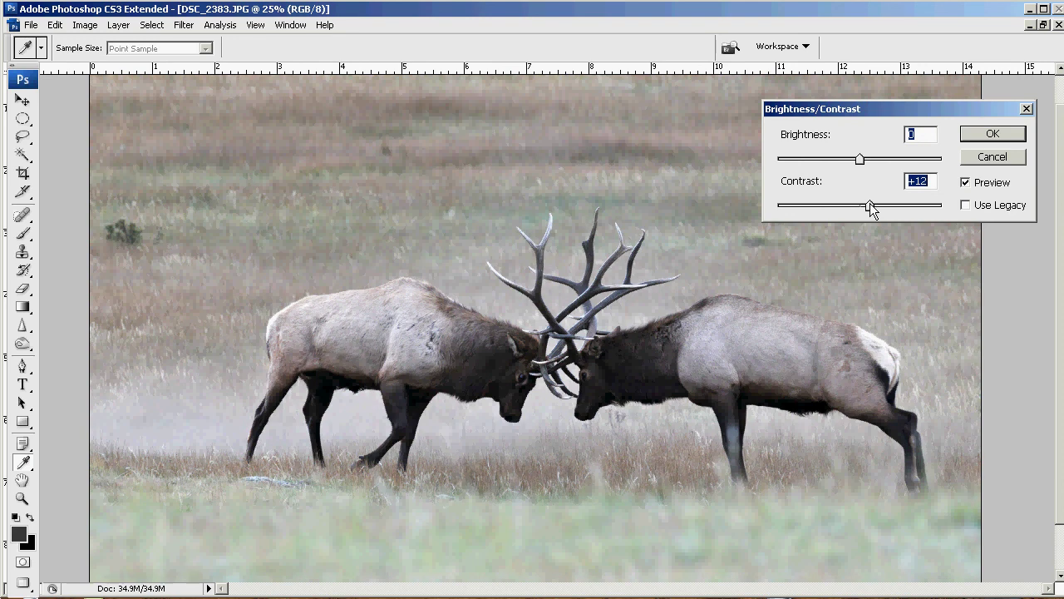
click(966, 183)
click(966, 184)
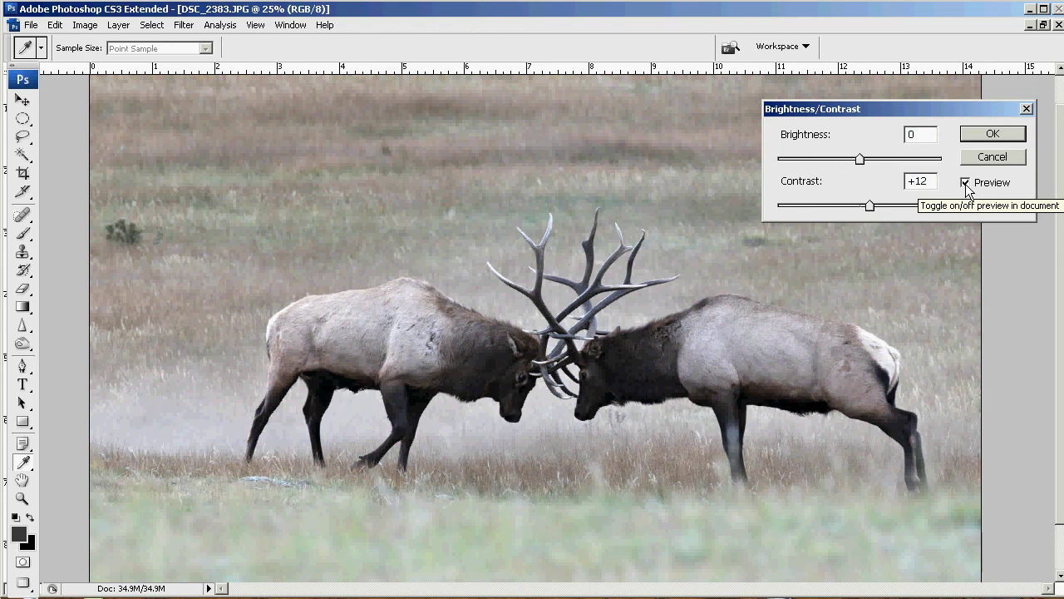
drag(872, 205, 874, 205)
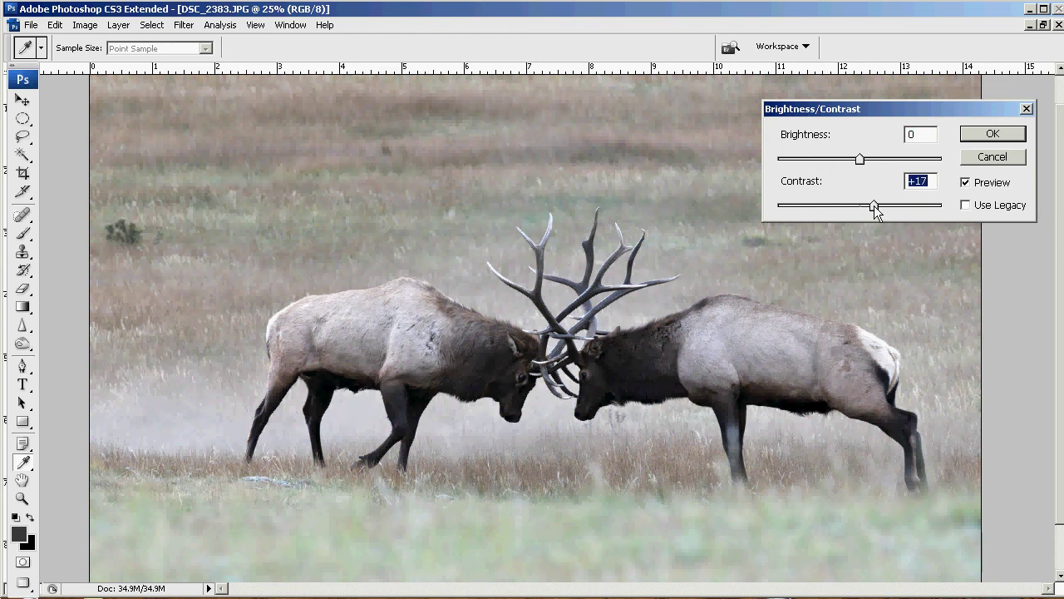
double_click(966, 183)
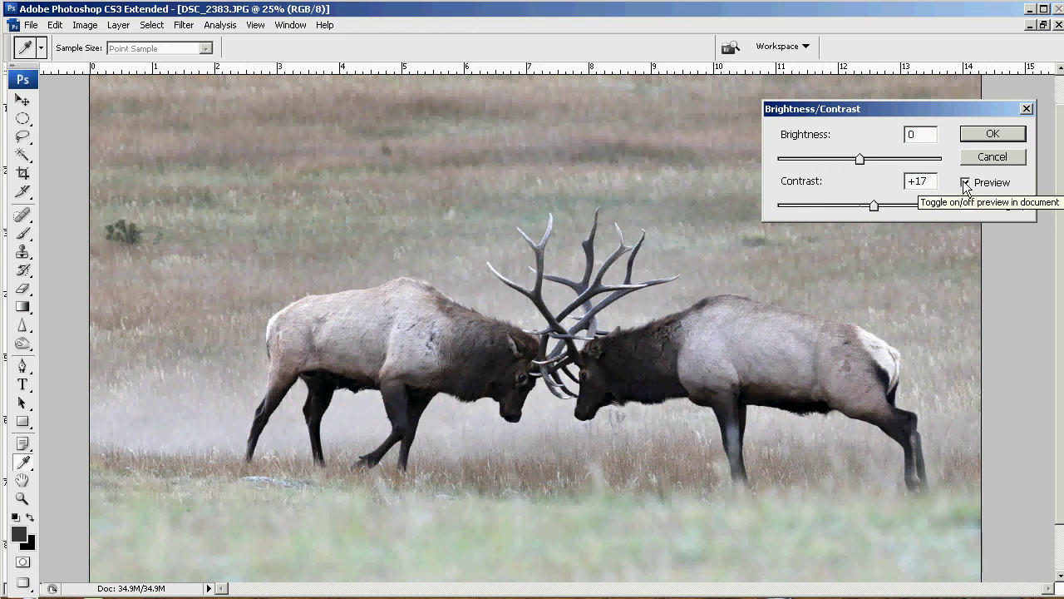
click(991, 135)
- Apply a second Levels pass with the white input point lowered from 255 to 239
mouse_move(1047, 51)
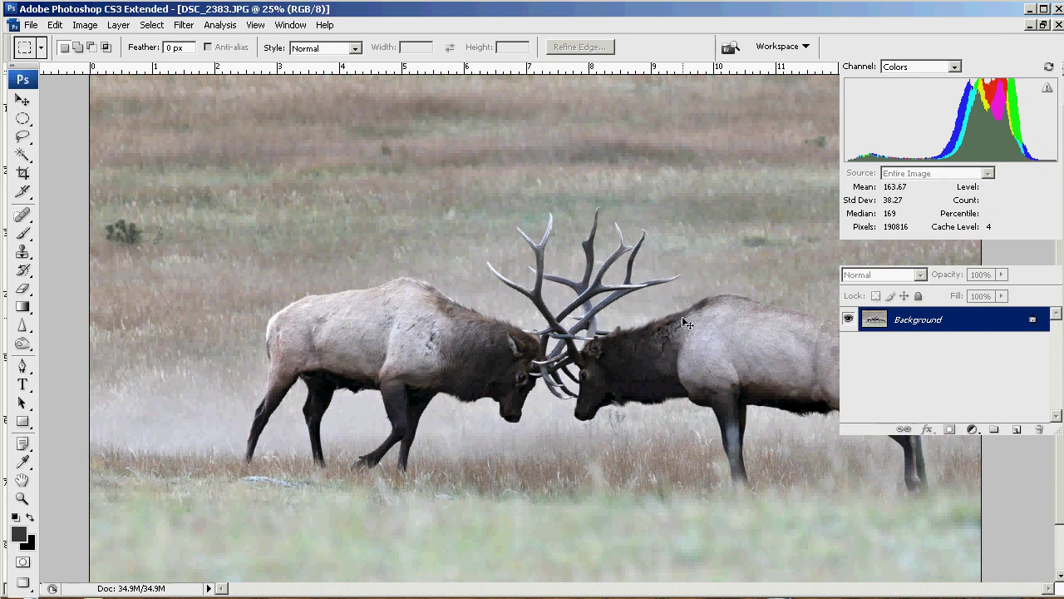
key(ctrl+l)
drag(959, 367, 948, 367)
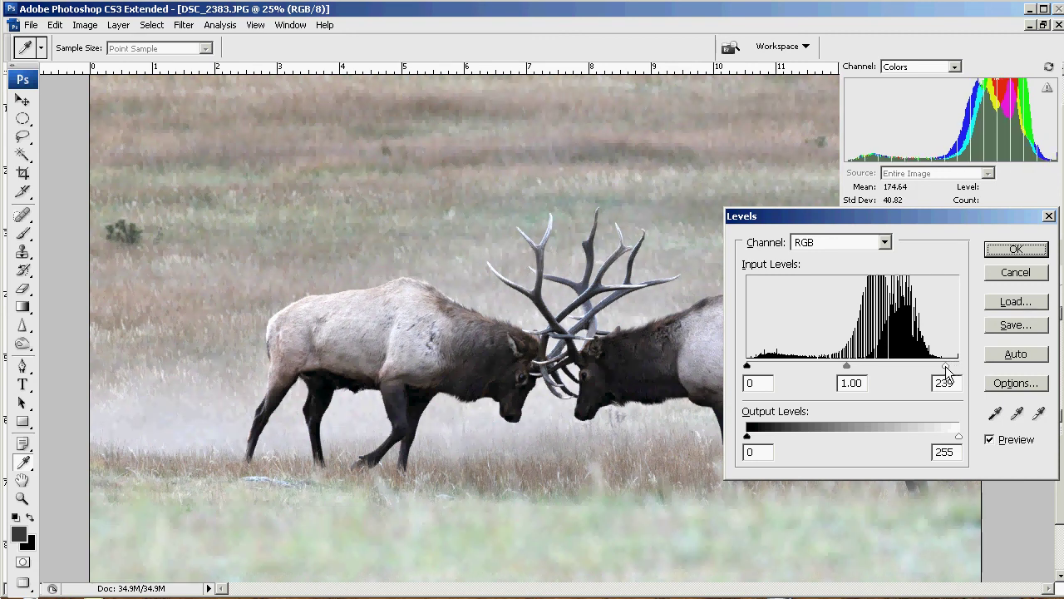
click(990, 438)
click(989, 438)
click(991, 250)
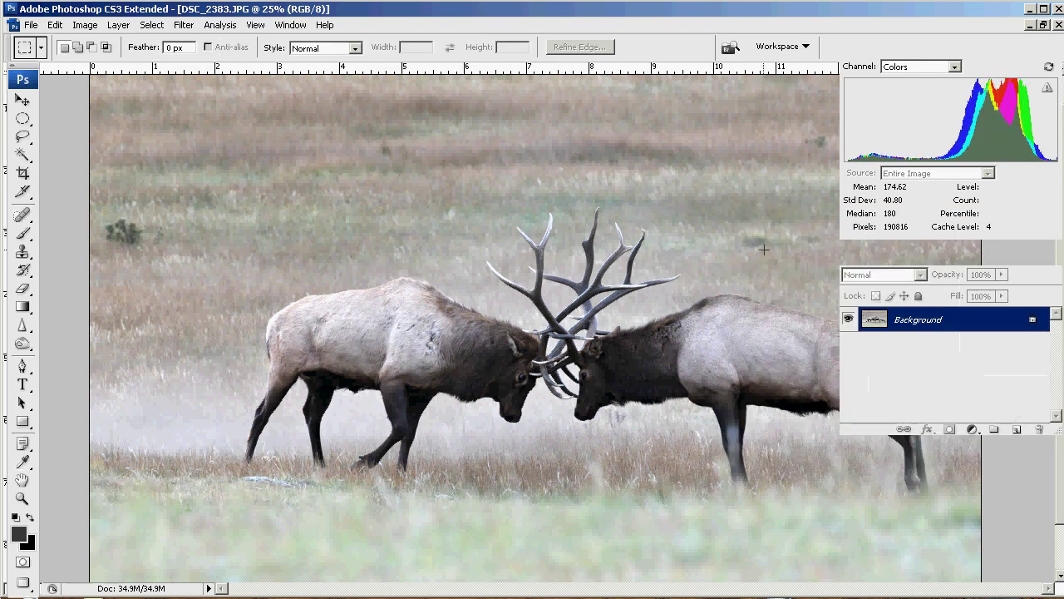